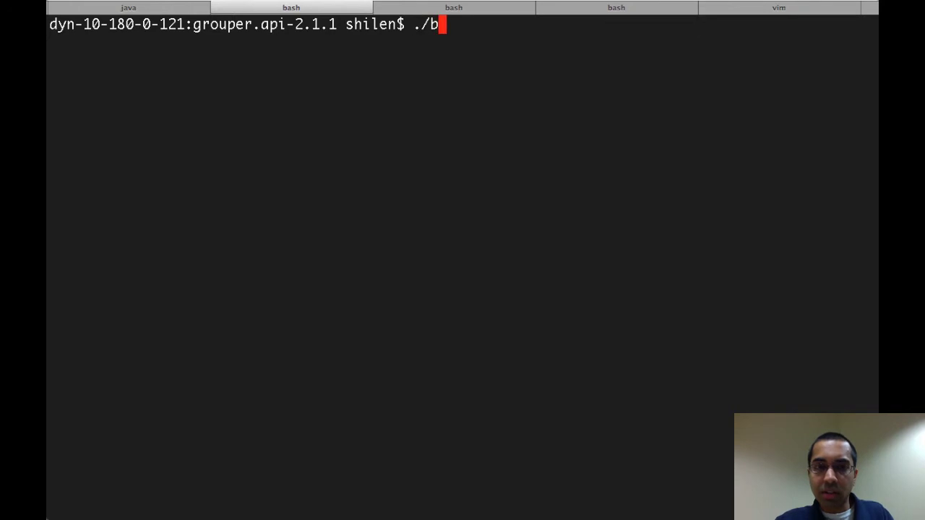
Run ./bin/gsh.sh -psp -calc duke:test1 to calculate the provisioning of the duke:test1 group
key("BackSpace")
type(".sh ")
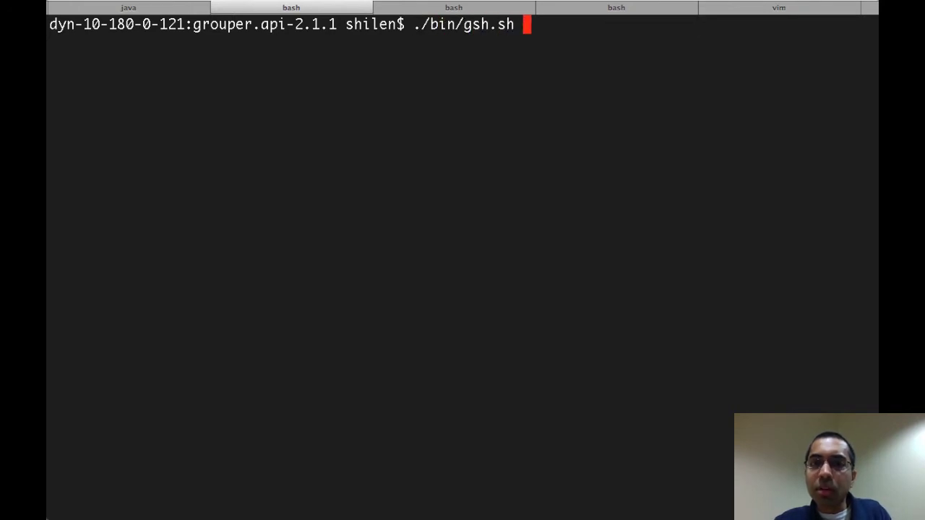
type("-psp -")
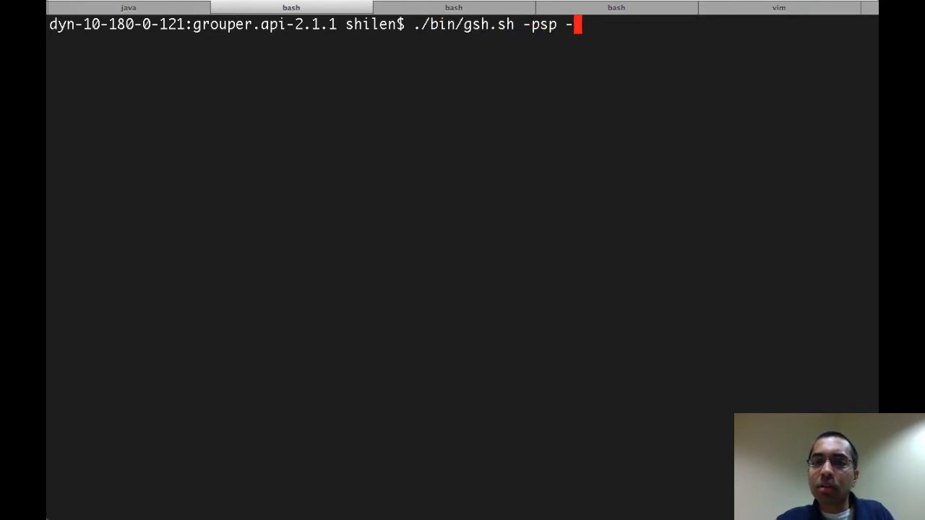
type("calc duke:test1")
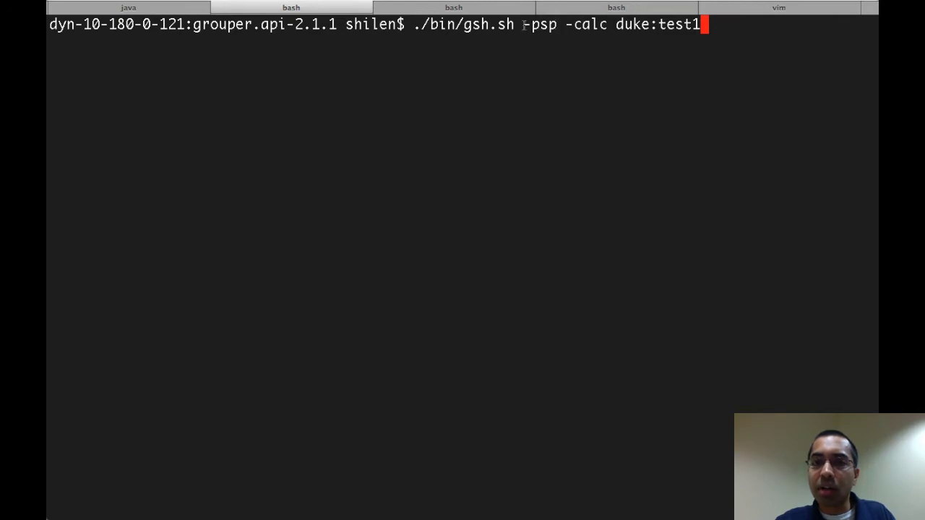
left_click_drag(524, 25, 705, 24)
left_click(578, 25)
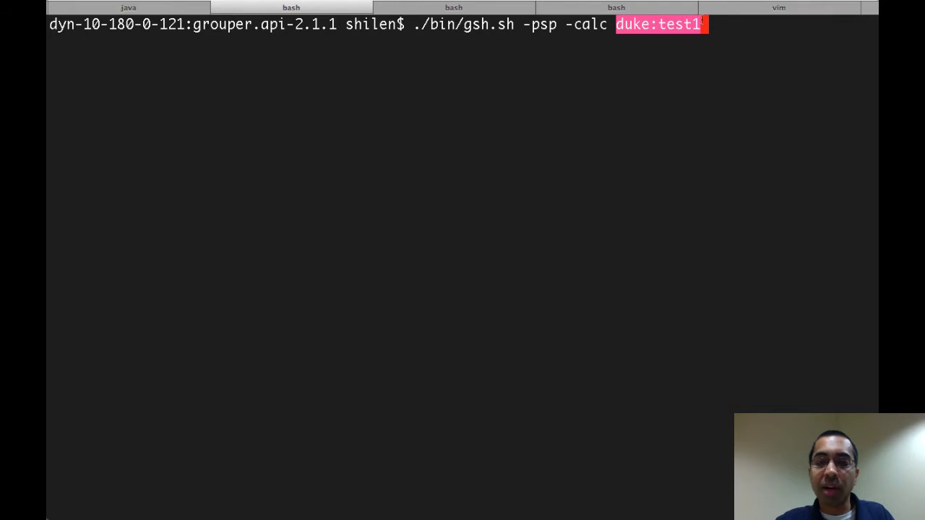
left_click(691, 23)
key("Return")
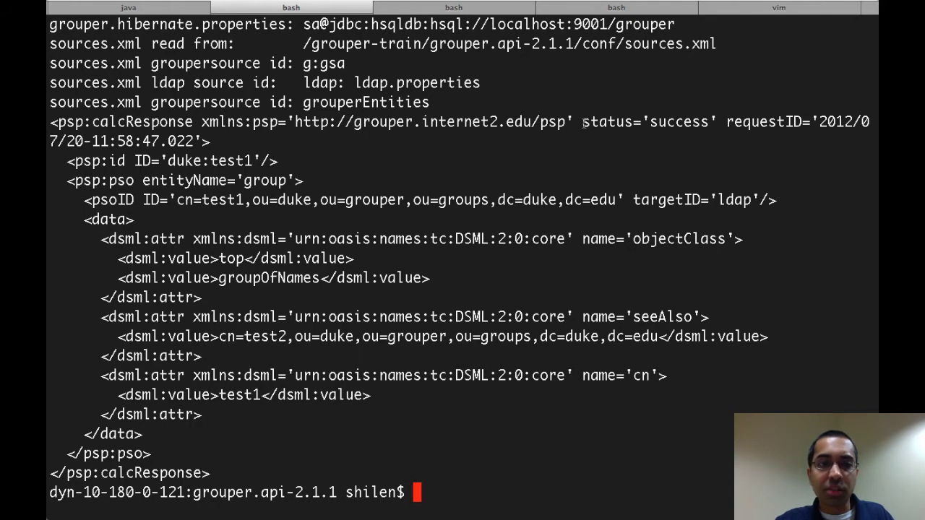
Examine the calc response's status, LDAP DN, and objectClass, seeAlso and cn attributes
left_click_drag(583, 123, 716, 116)
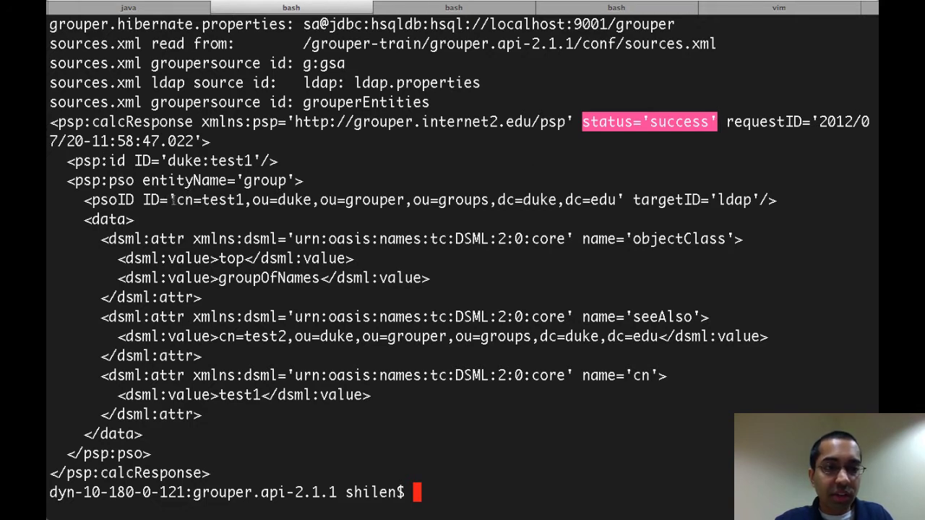
left_click_drag(174, 200, 616, 193)
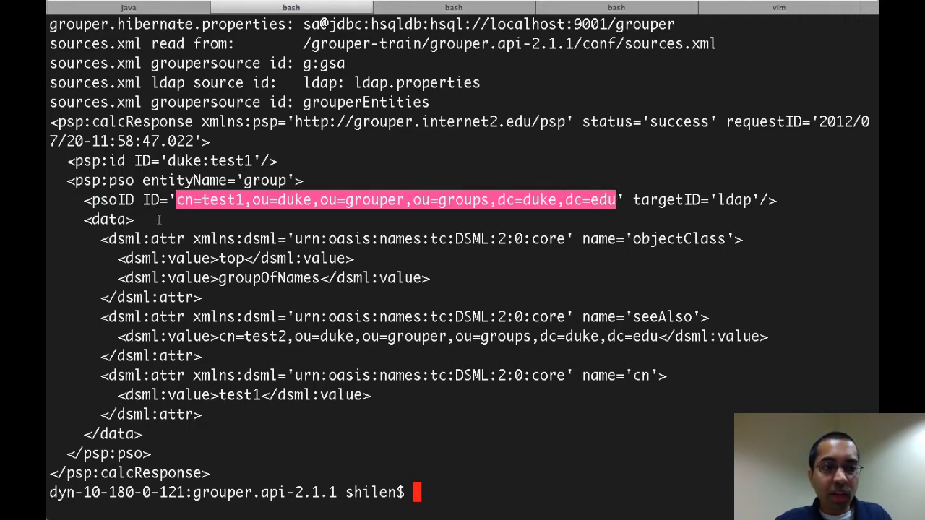
left_click(230, 269)
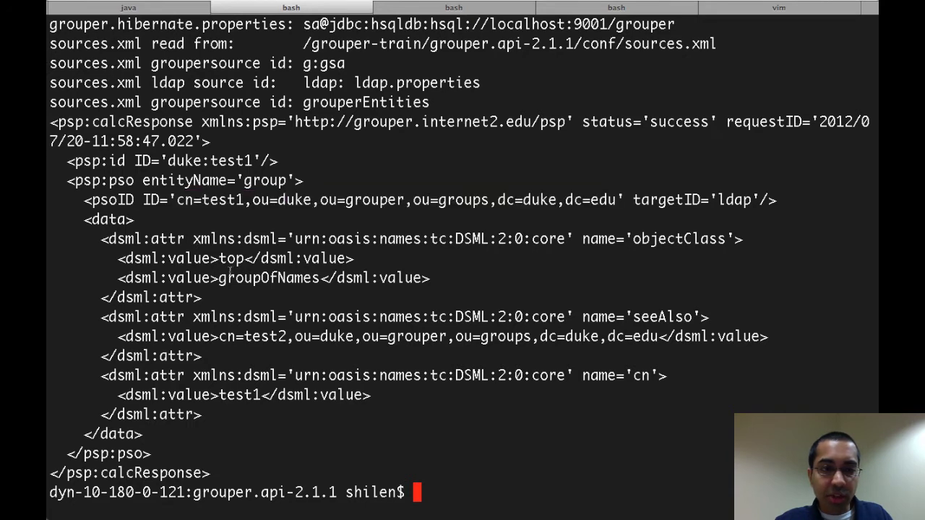
left_click_drag(259, 292, 434, 230)
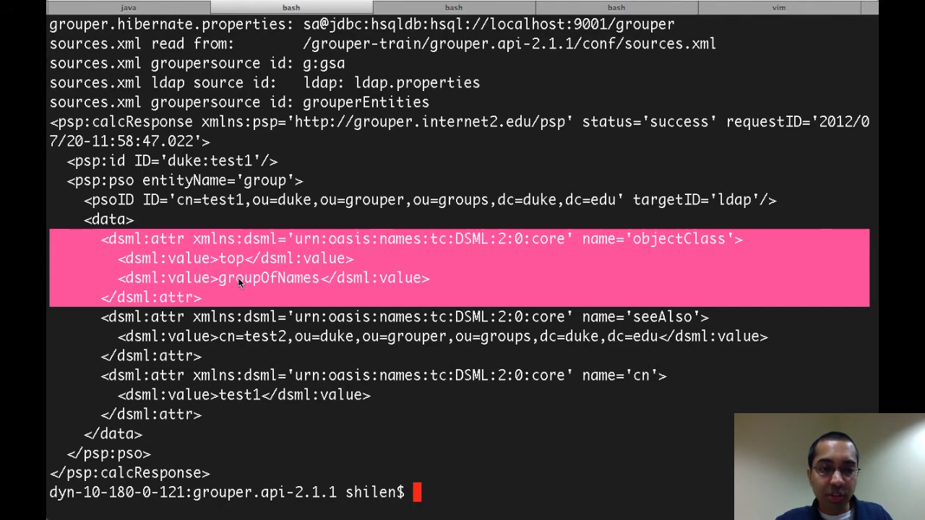
left_click_drag(224, 350, 49, 324)
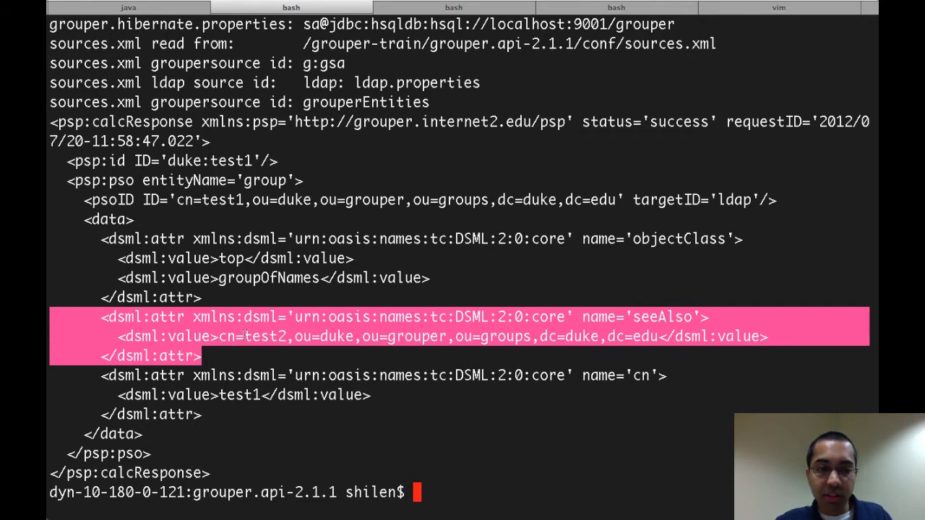
left_click(225, 361)
left_click_drag(211, 412, 47, 375)
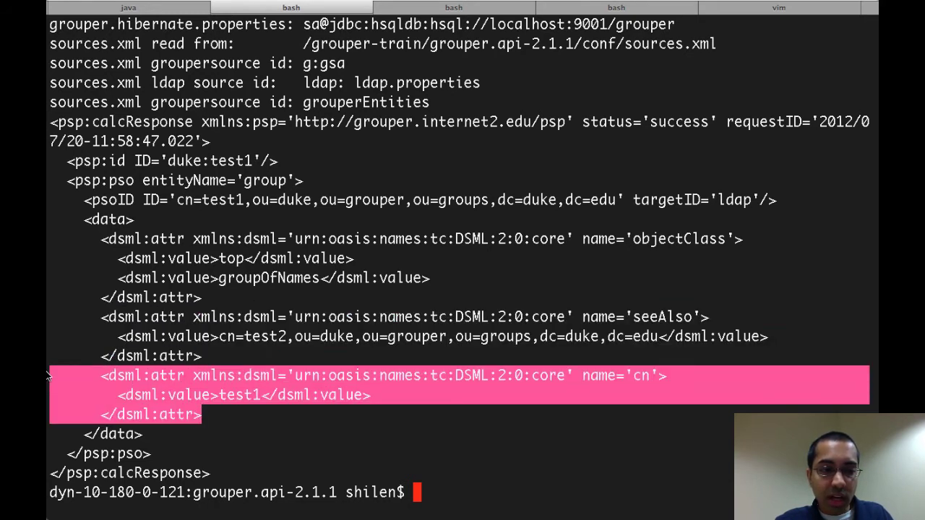
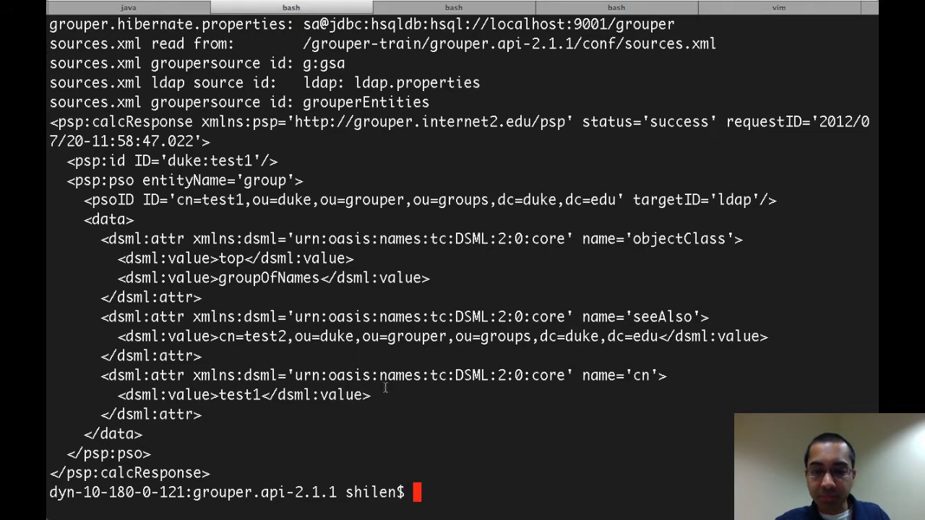
Switch to JXplorer and display the attributes of the test1 entry under duke
key("ctrl+Left")
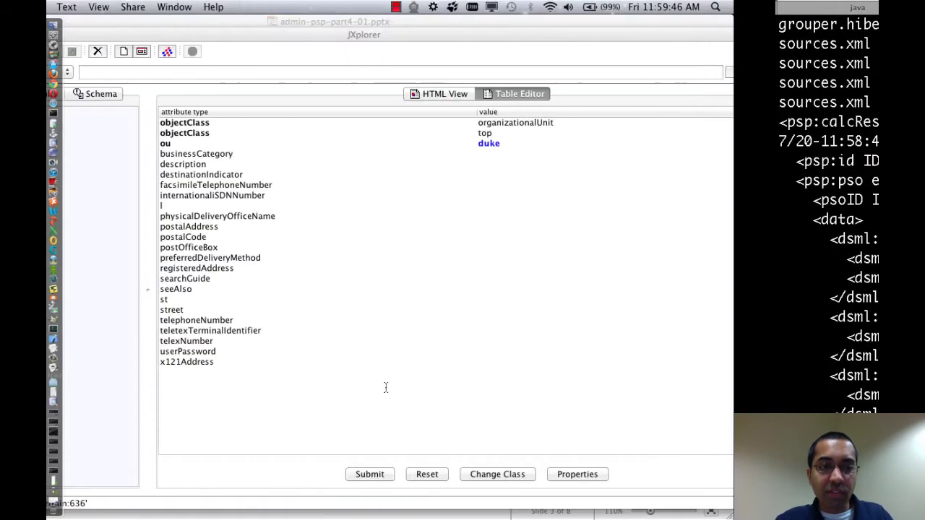
left_click(181, 188)
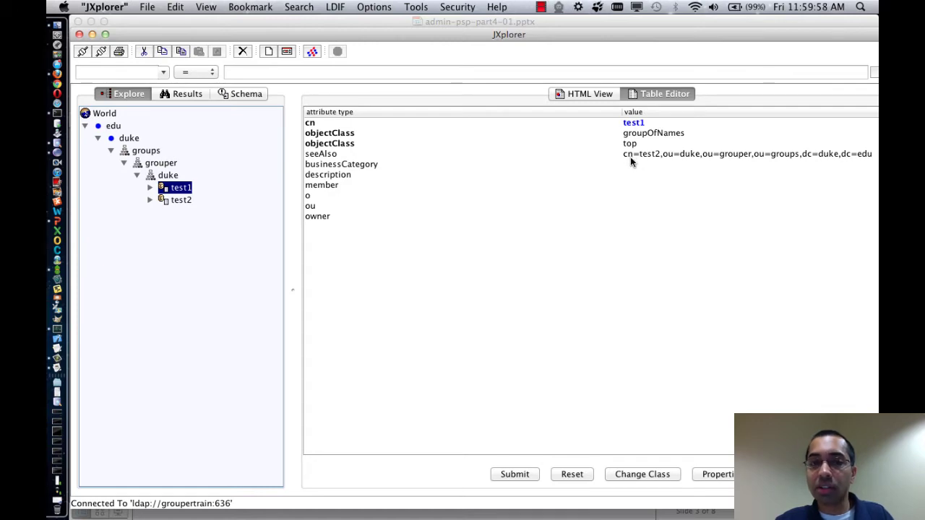
Switch back to the terminal, run ./bin/gsh.sh -psp -diff duke:test1, and check the status in the response
key("ctrl+Right")
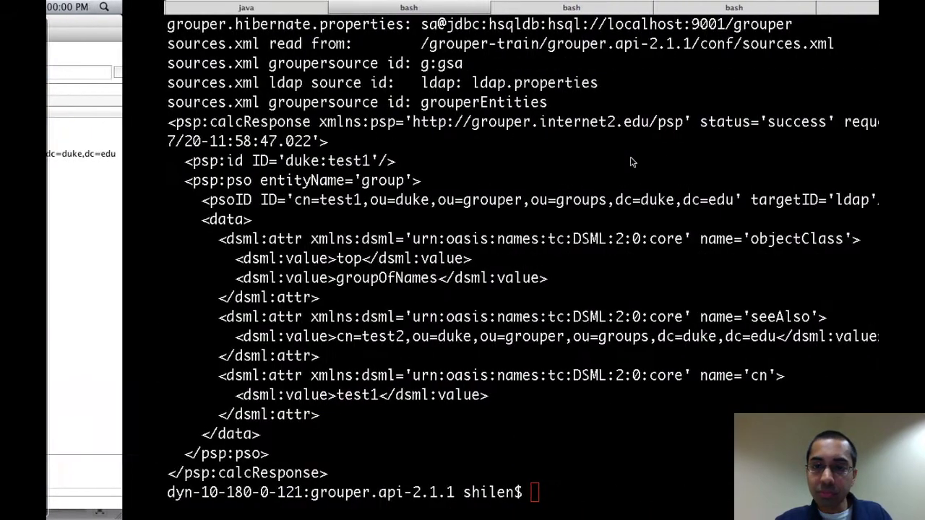
key("Return")
key("Return")
key("Return")
key("Return")
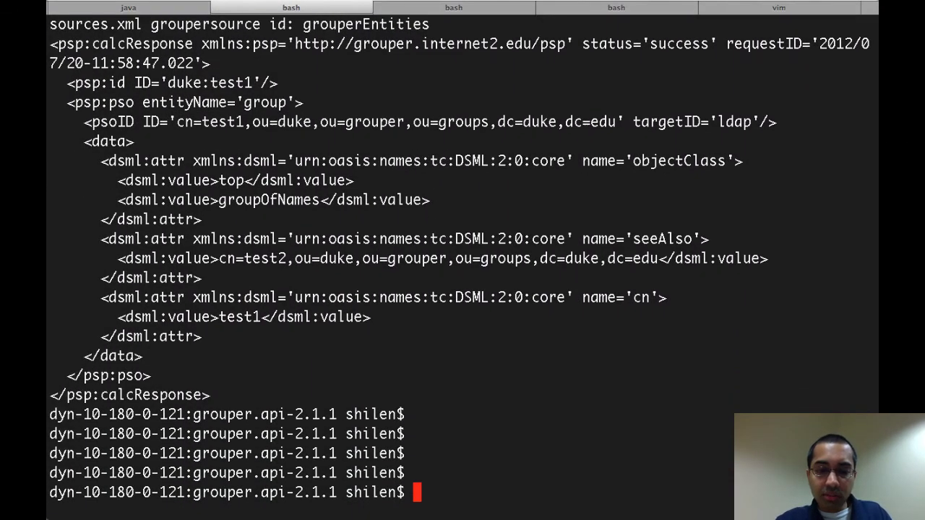
key("Up")
key("Left")
key("Left")
key("Left")
key("Left")
key("Left")
key("Left")
key("Left")
key("Left")
key("Left")
key("Left")
key("BackSpace")
key("BackSpace")
key("BackSpace")
key("BackSpace")
type("diff")
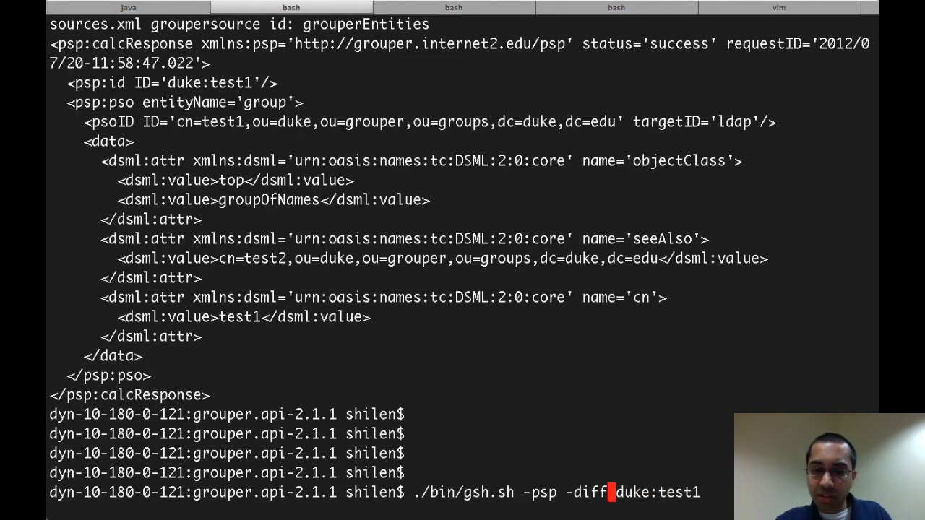
key("Return")
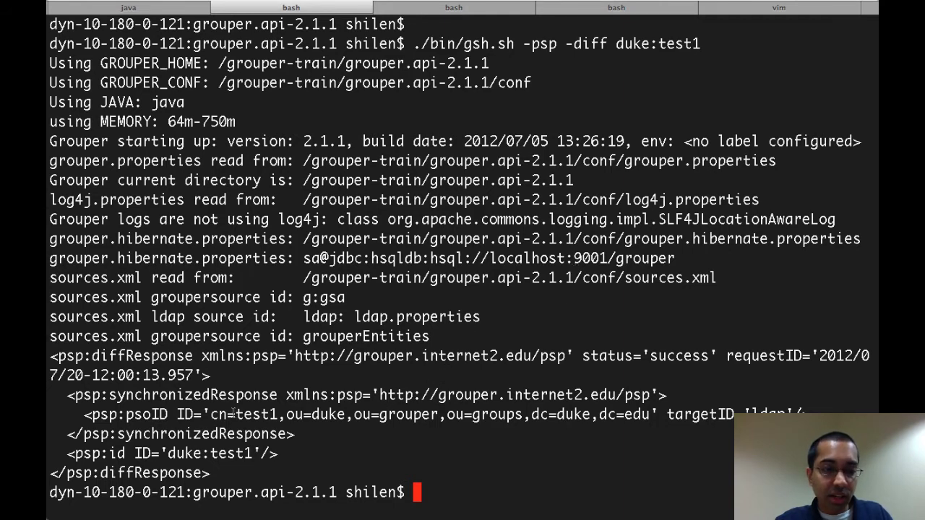
left_click_drag(581, 357, 718, 353)
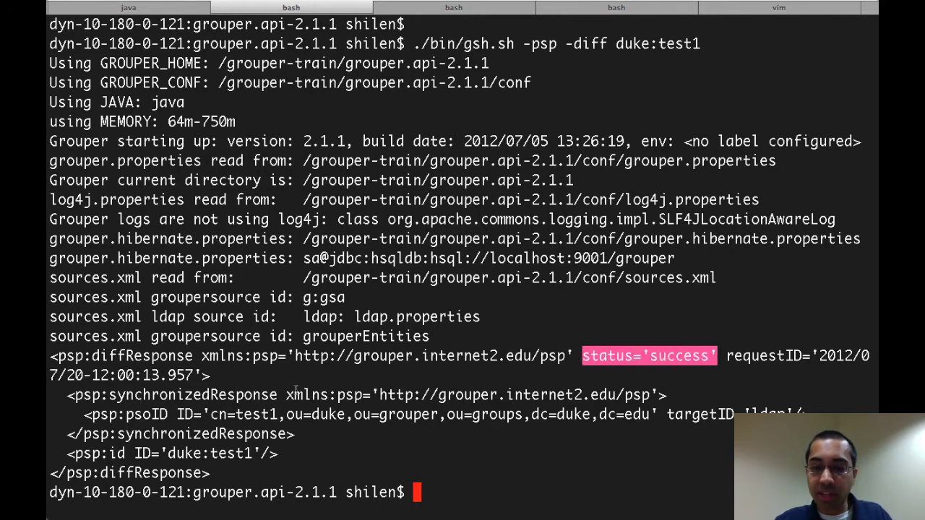
left_click(357, 365)
Switch to JXplorer, clear the test1 entry's seeAlso value, and submit the change
key("ctrl+Left")
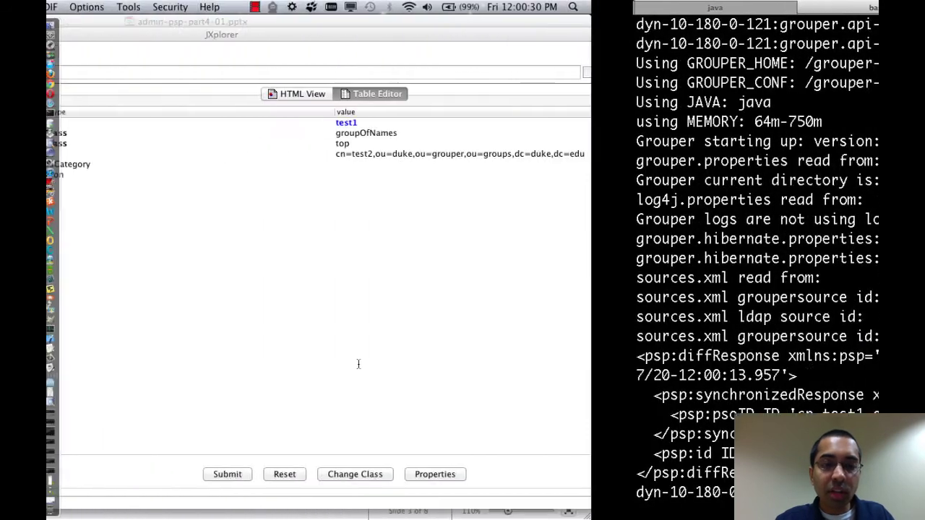
triple_click(642, 153)
key("BackSpace")
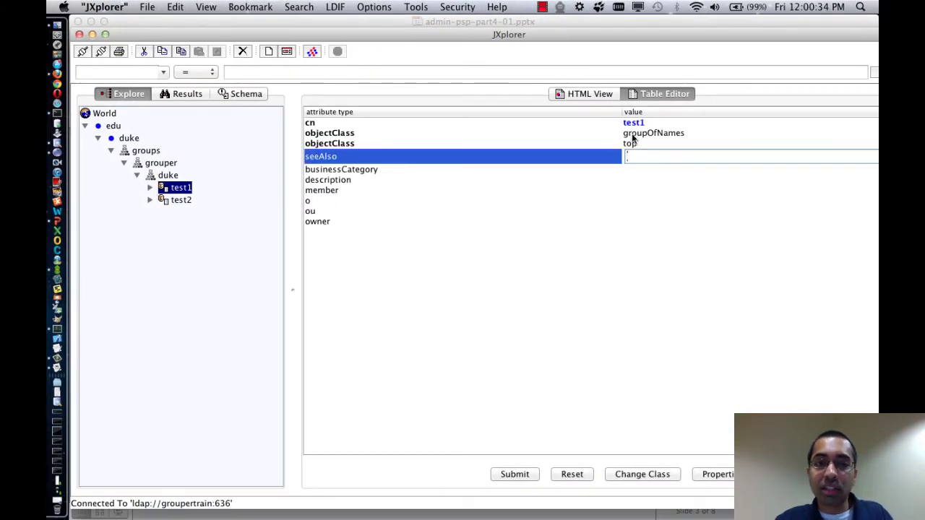
left_click(515, 475)
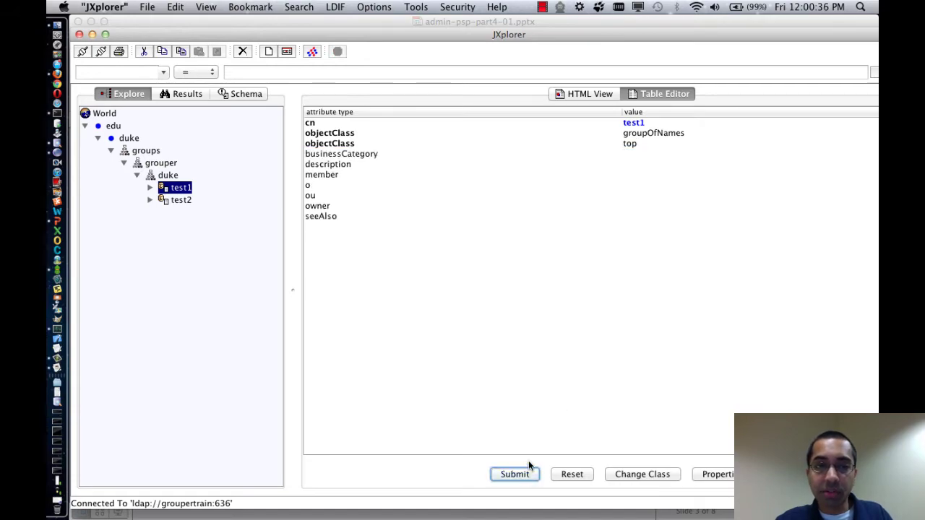
Return to the terminal and rerun ./bin/gsh.sh -psp -diff duke:test1
key("ctrl+Right")
key("Up")
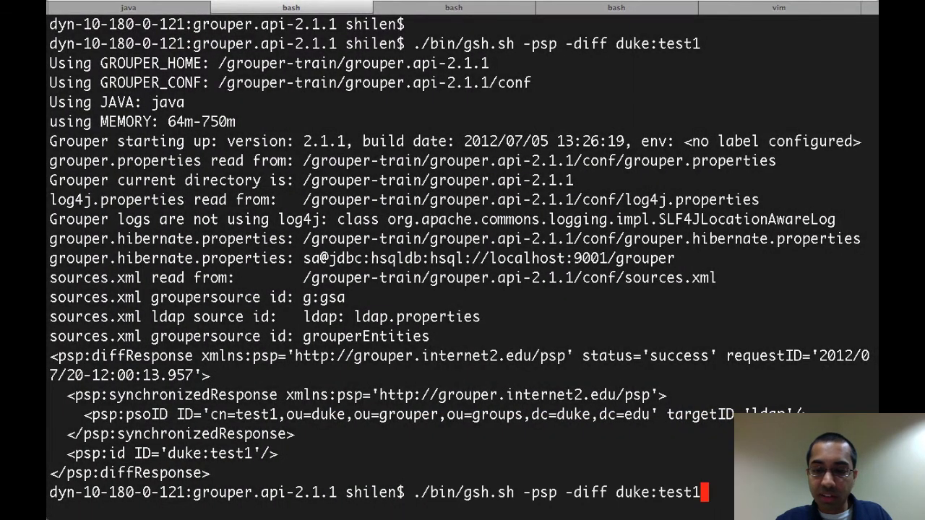
key("Return")
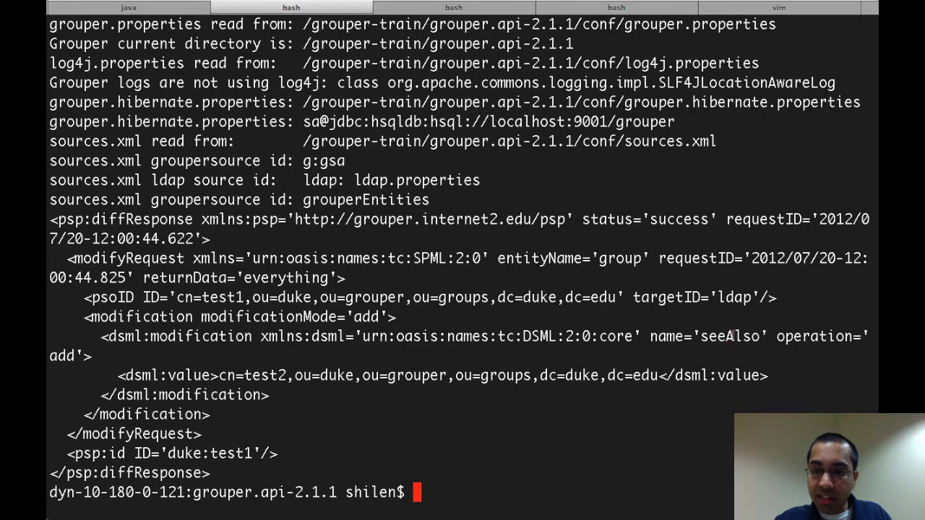
Examine the attribute name, operation and value of the modification in the diff response
double_click(713, 337)
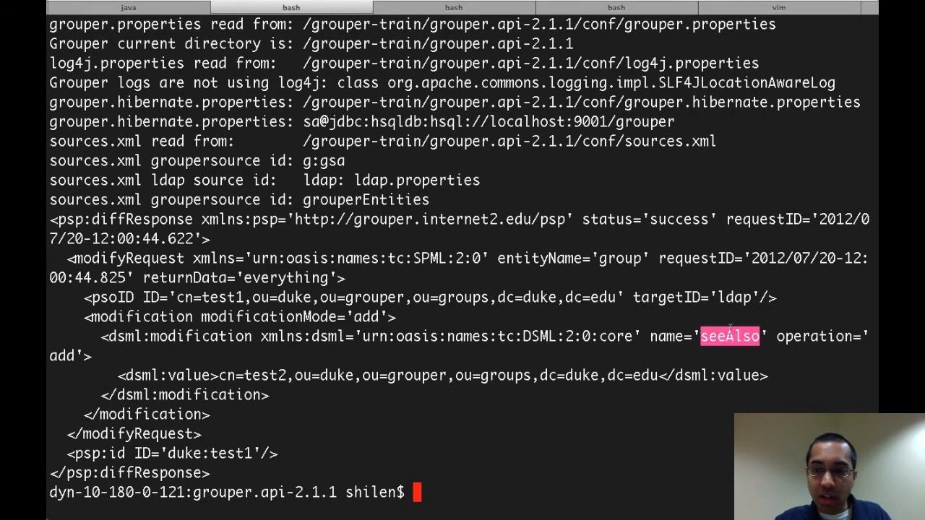
double_click(62, 355)
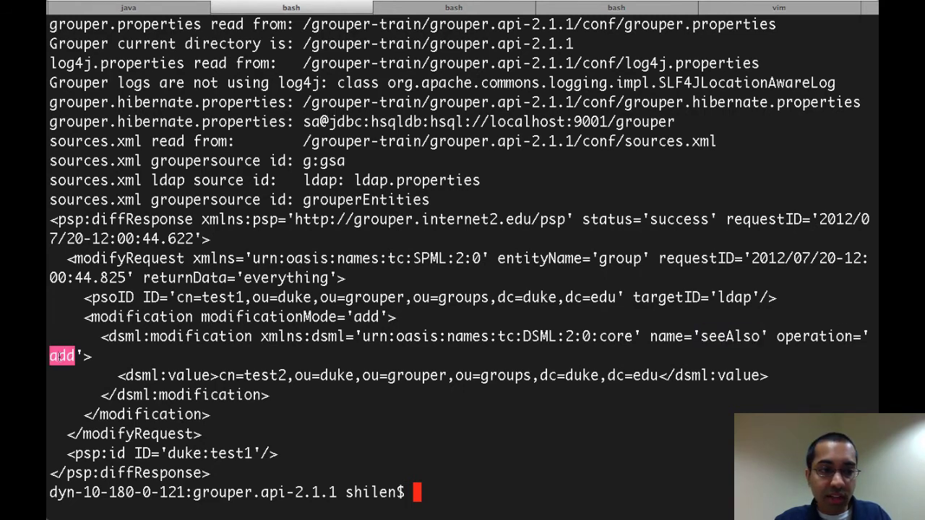
left_click(224, 374)
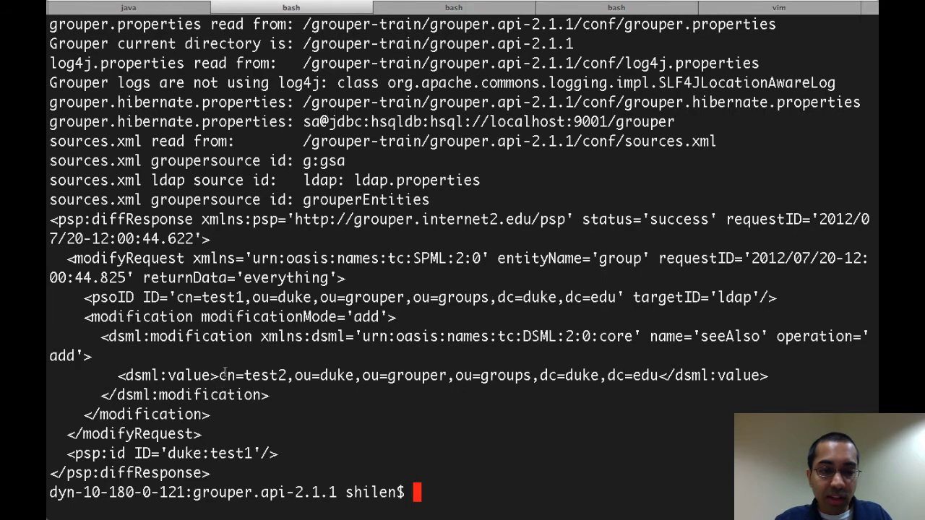
left_click_drag(219, 374, 656, 374)
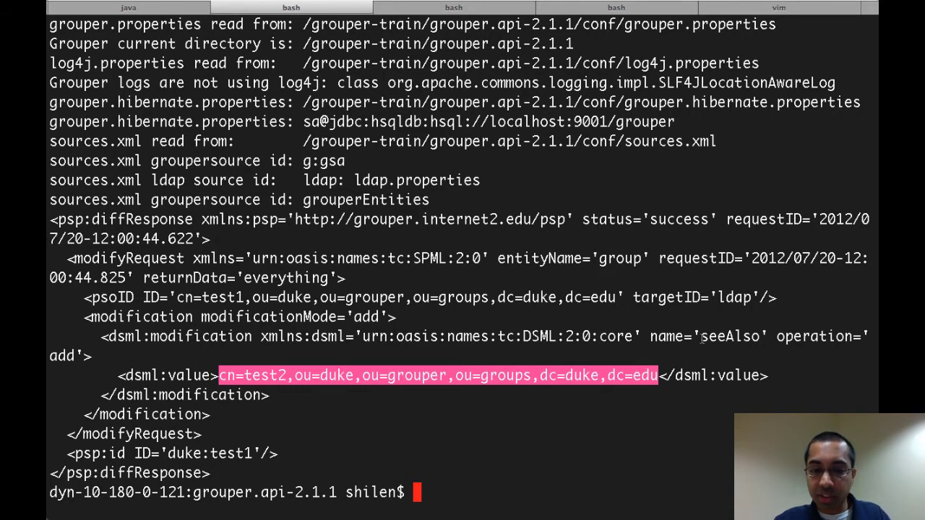
Run ./bin/gsh.sh -psp -sync duke:test1 to synchronize the group to LDAP, and check the sync response's status
key("Return")
key("Return")
key("Return")
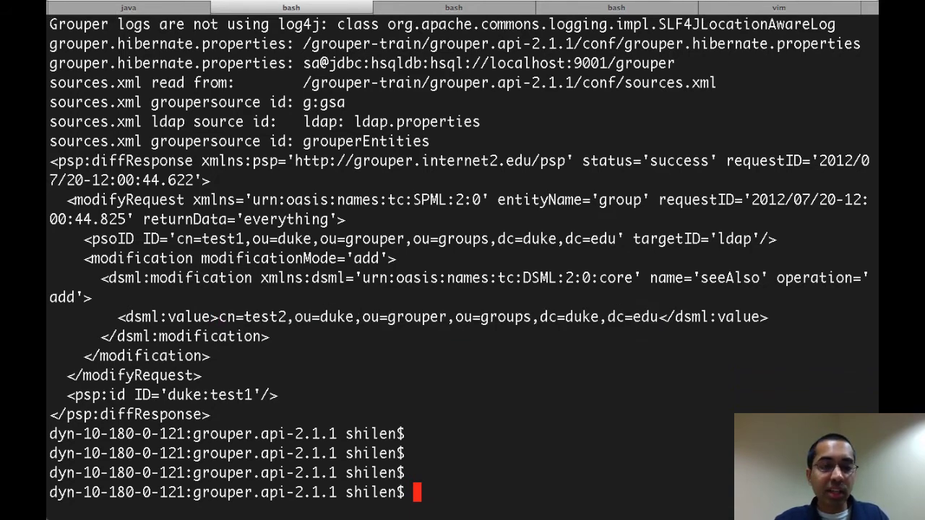
key("Up")
key("Left")
key("Left")
key("Left")
key("Left")
key("Left")
key("Left")
key("Left")
key("Left")
key("Left")
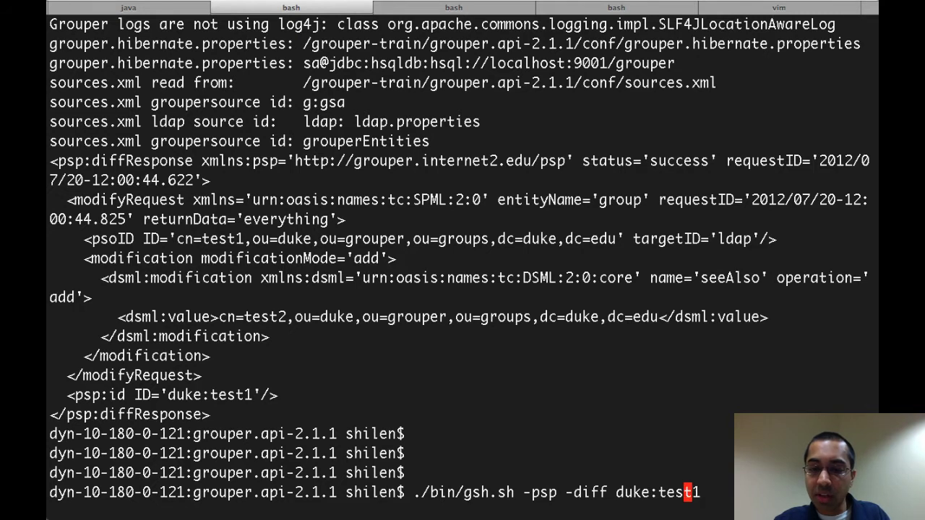
key("Left")
key("Left")
key("BackSpace")
key("BackSpace")
key("BackSpace")
key("BackSpace")
type("sync")
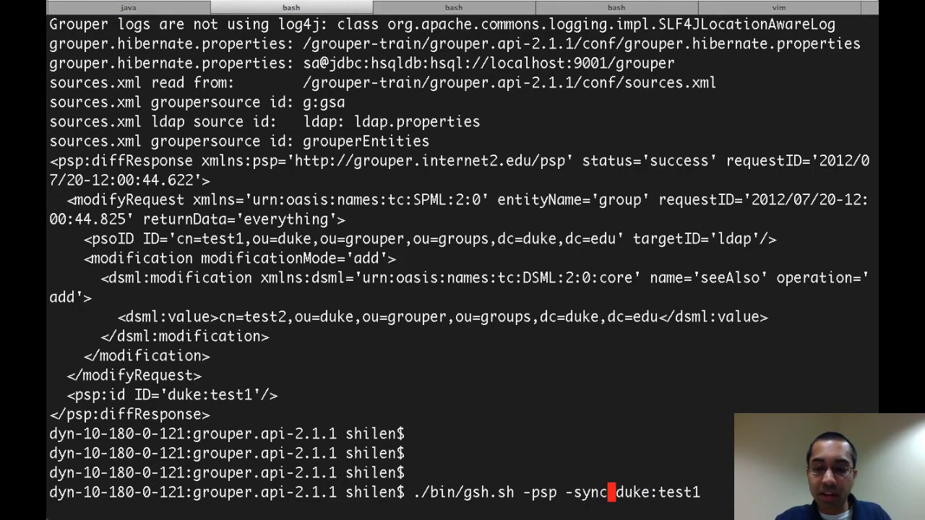
key("Return")
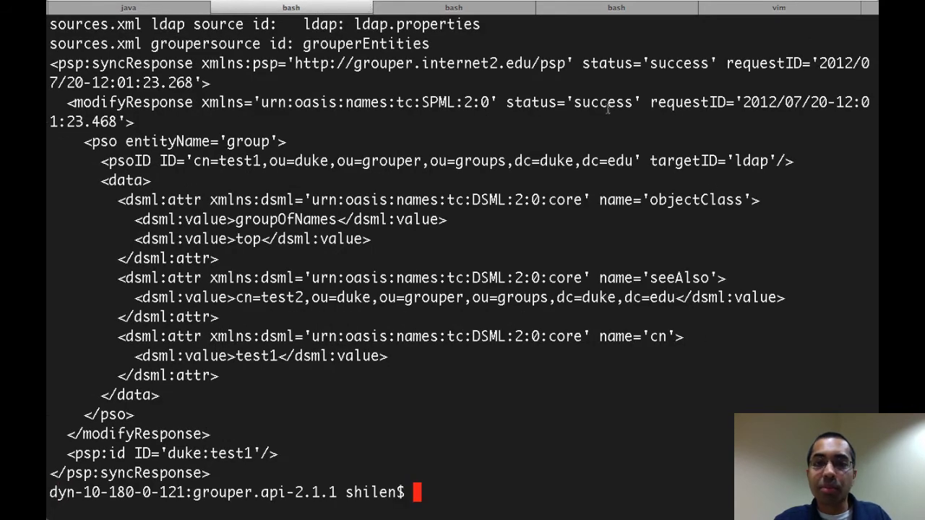
left_click_drag(580, 63, 725, 64)
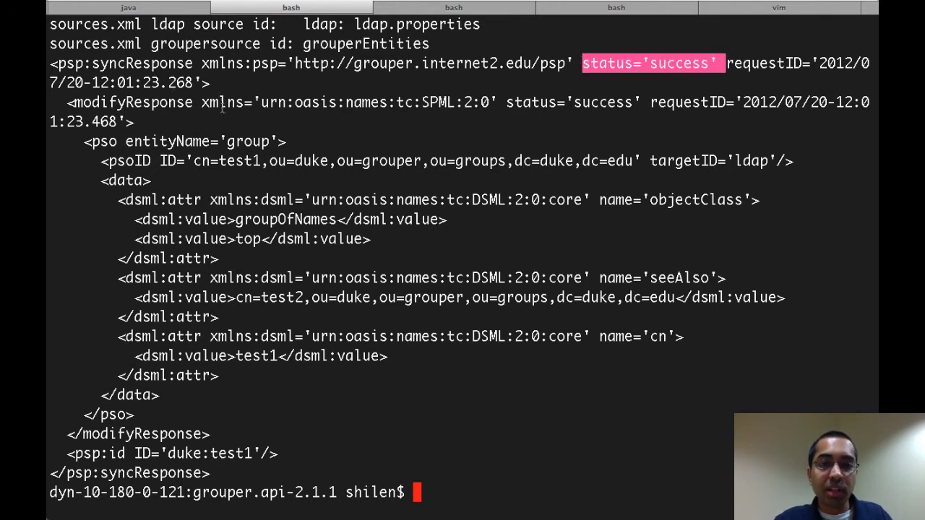
left_click(210, 405)
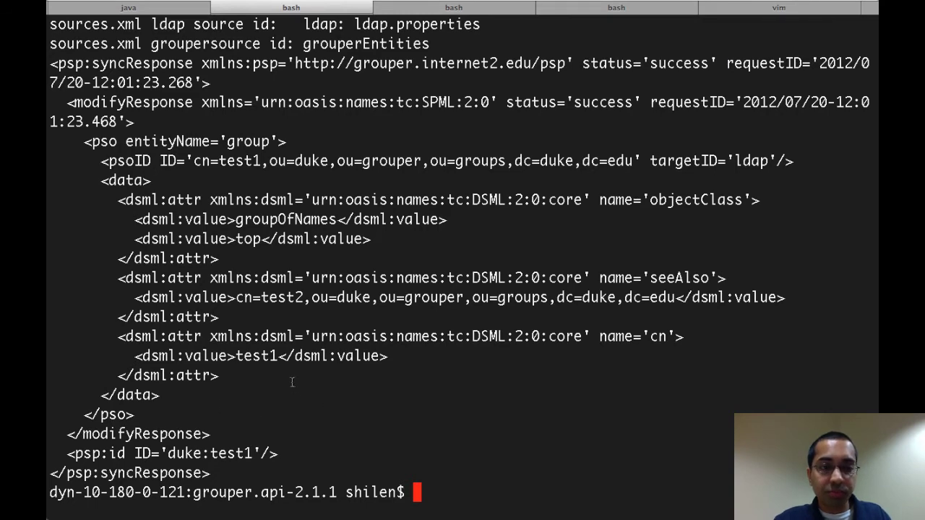
Switch to JXplorer and reload the test1 entry under duke to inspect its seeAlso attribute
key("ctrl+Left")
left_click(171, 176)
left_click(179, 188)
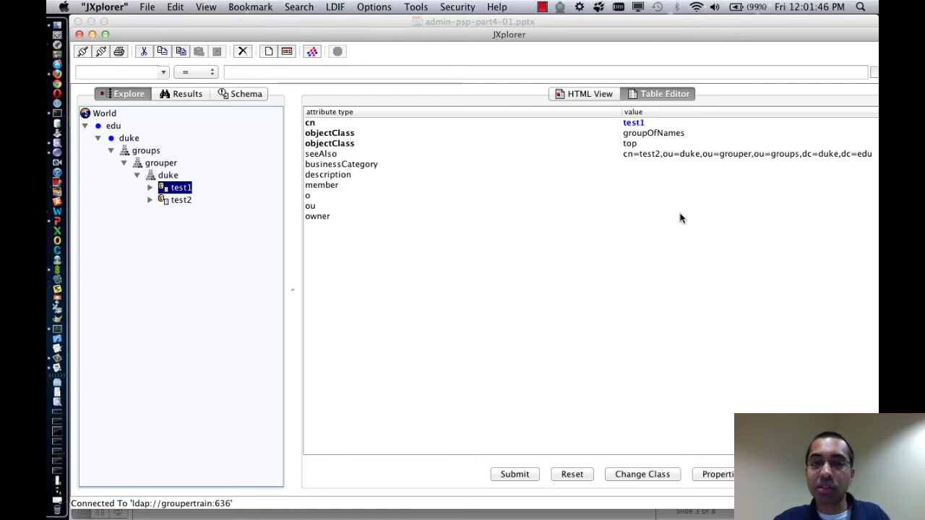
Switch to the terminal and run ./bin/gsh.sh -psp -bulkCalc to calculate provisioning for all objects
key("ctrl+Right")
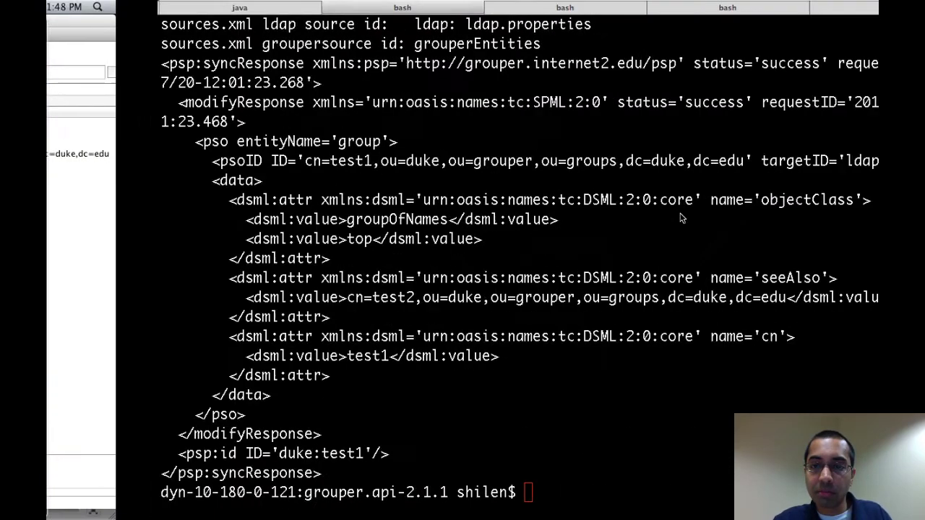
key("Return")
key("Return")
key("Return")
key("Return")
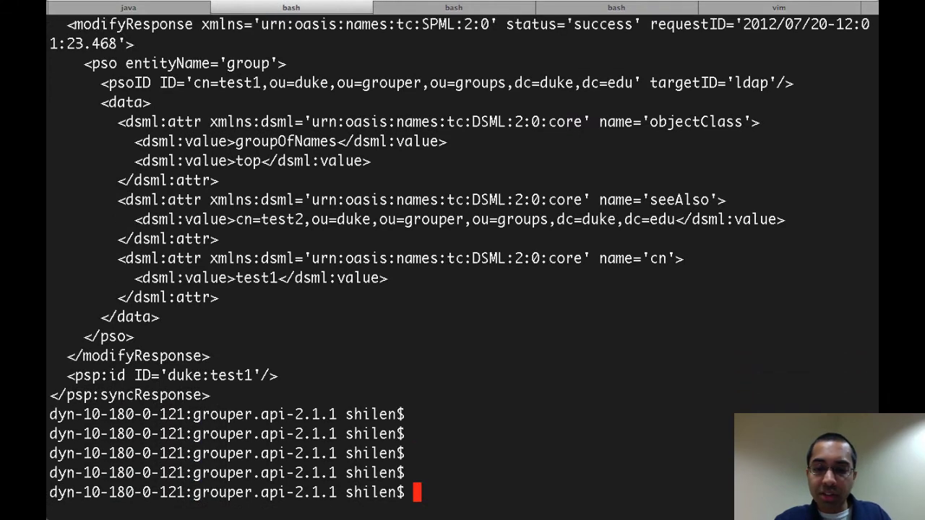
key("Up")
key("ctrl+c")
type("./bin/gsh.sh -")
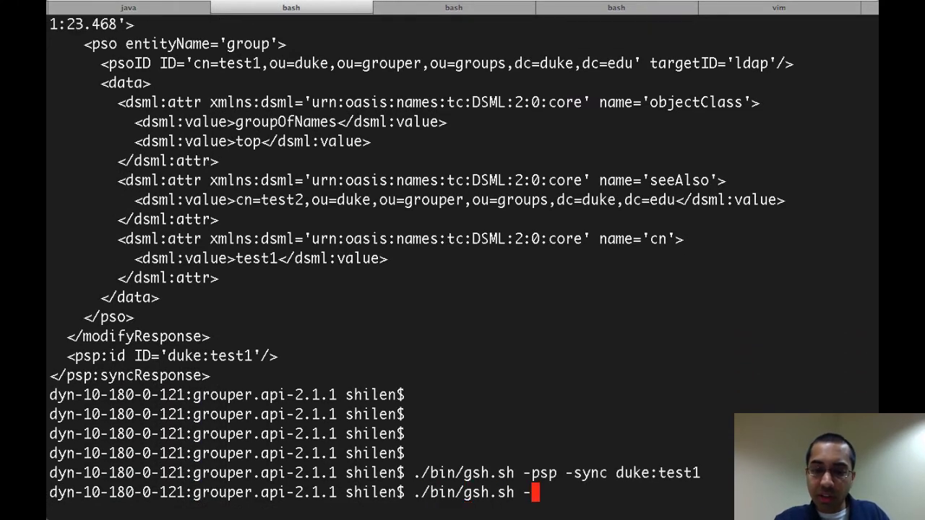
type("psp -bulkCalc")
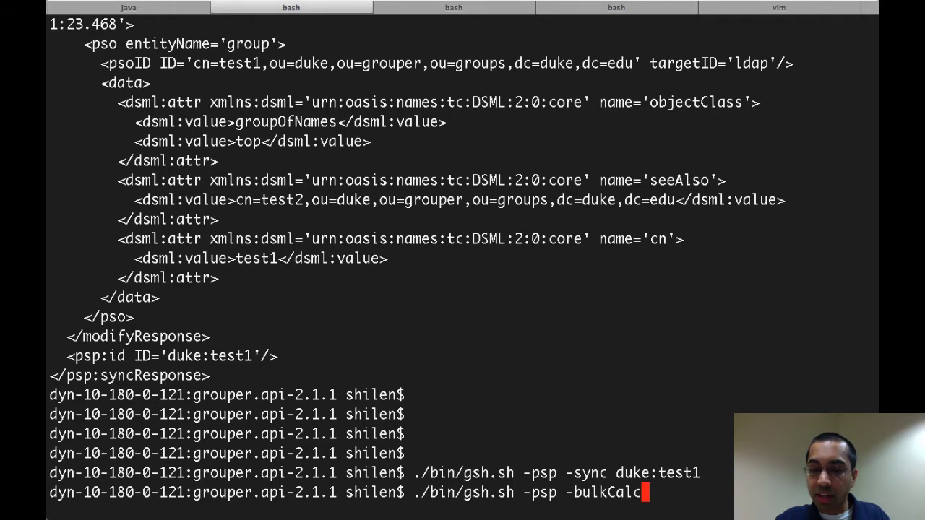
key("Return")
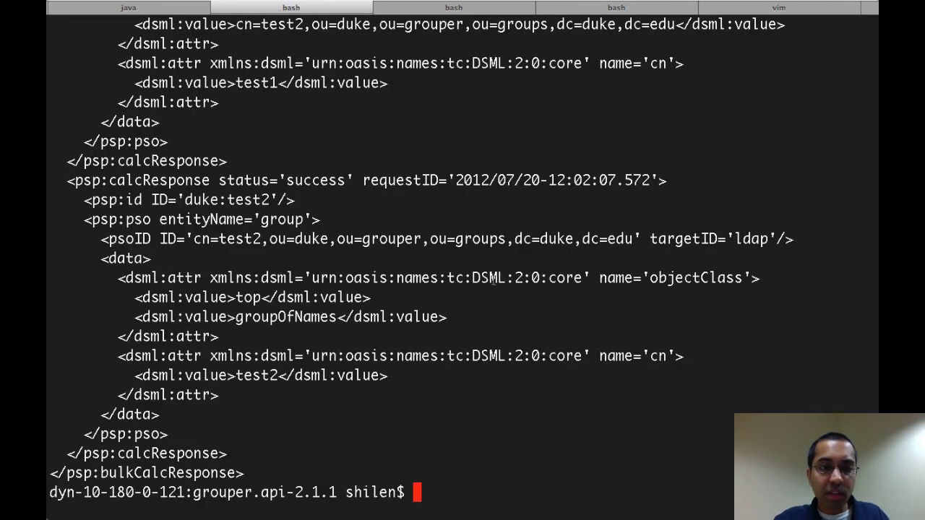
Examine the bulkCalc response's overall status and the individual calc responses for the duke stem, duke:test1 and duke:test2
scroll(494, 282, "up", 10)
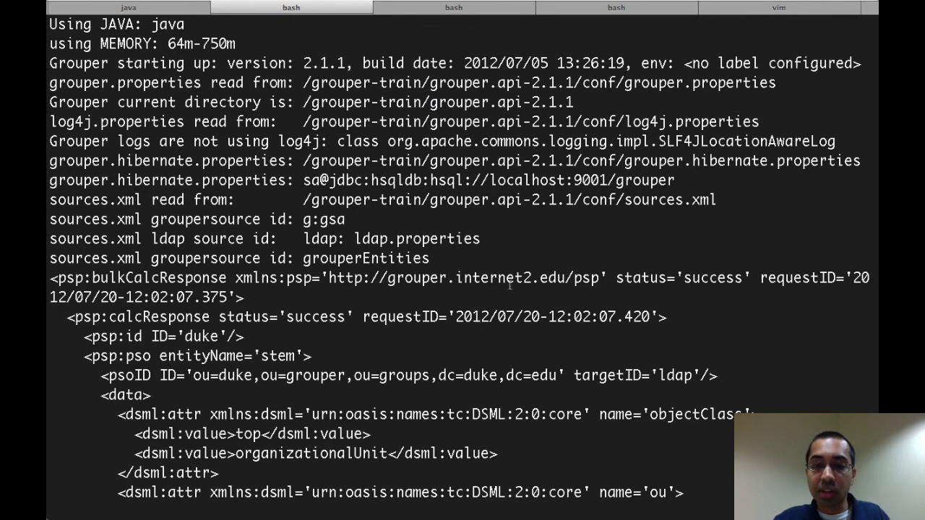
left_click_drag(615, 279, 751, 277)
scroll(630, 290, "down", 6)
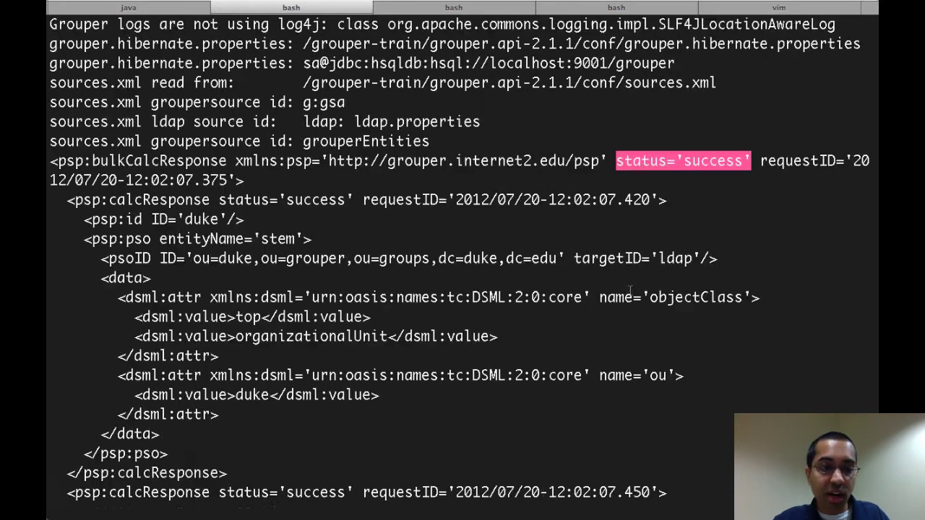
scroll(630, 291, "up", 6)
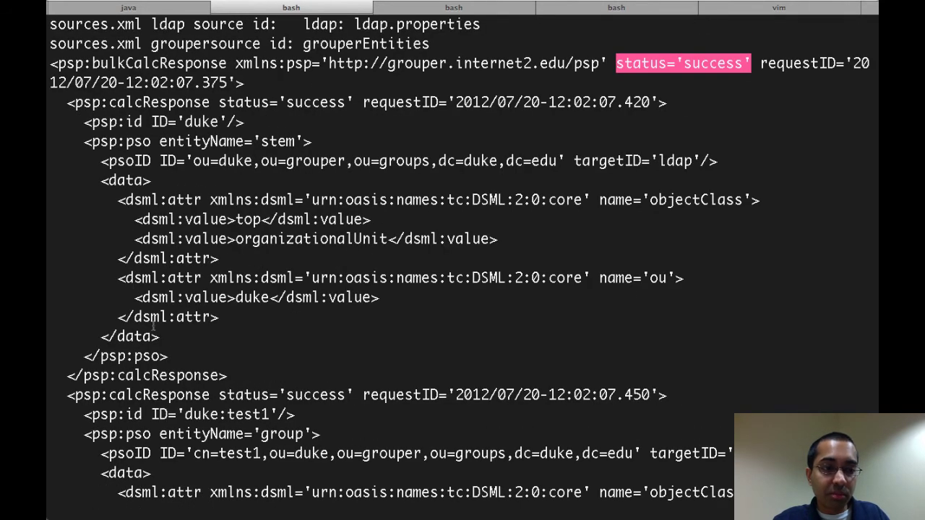
left_click_drag(228, 376, 48, 108)
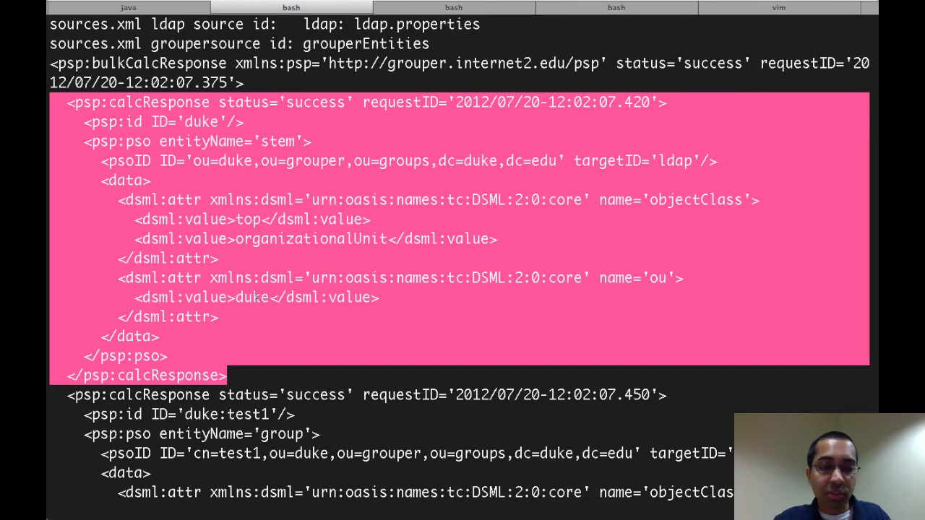
scroll(257, 297, "down", 5)
left_click_drag(235, 428, 48, 108)
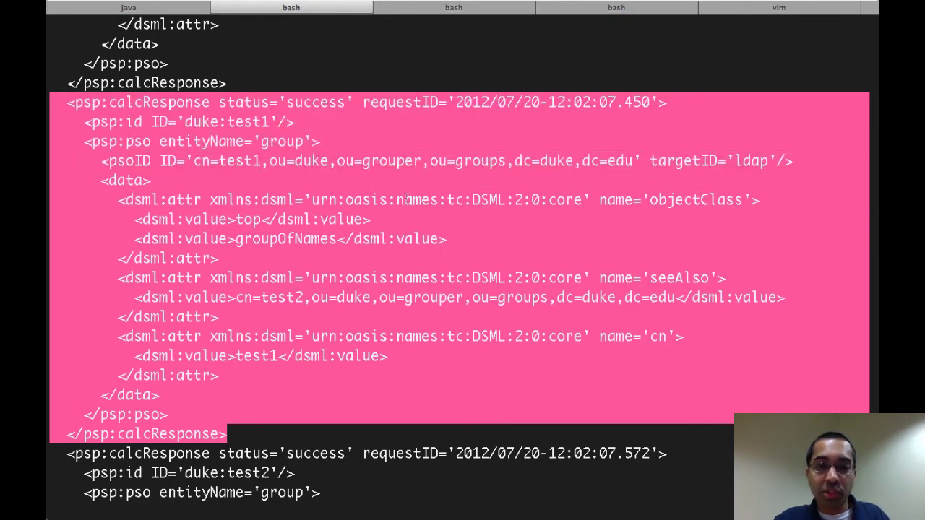
scroll(391, 252, "down", 5)
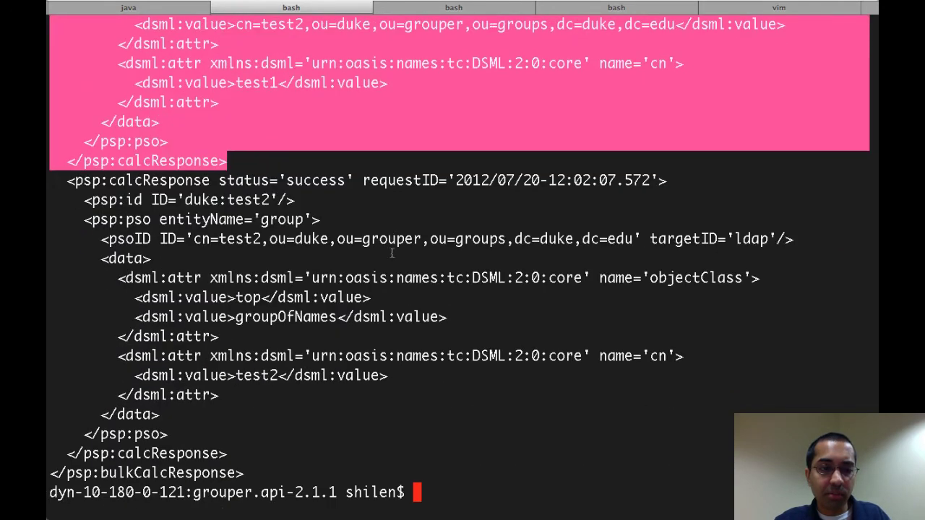
left_click_drag(250, 454, 49, 185)
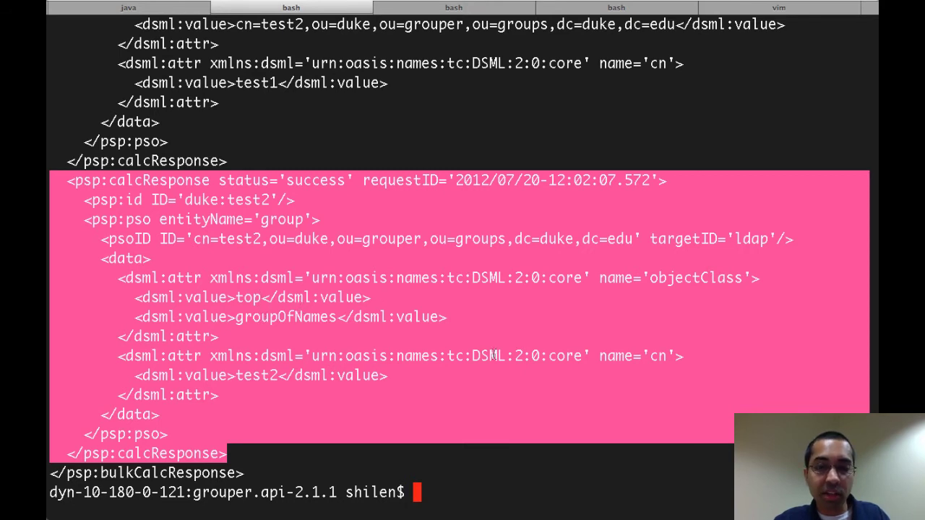
Run ./bin/gsh.sh -psp -bulkDiff to compare all Grouper objects with LDAP
left_click(409, 394)
key("Return")
key("Return")
key("Return")
key("Up")
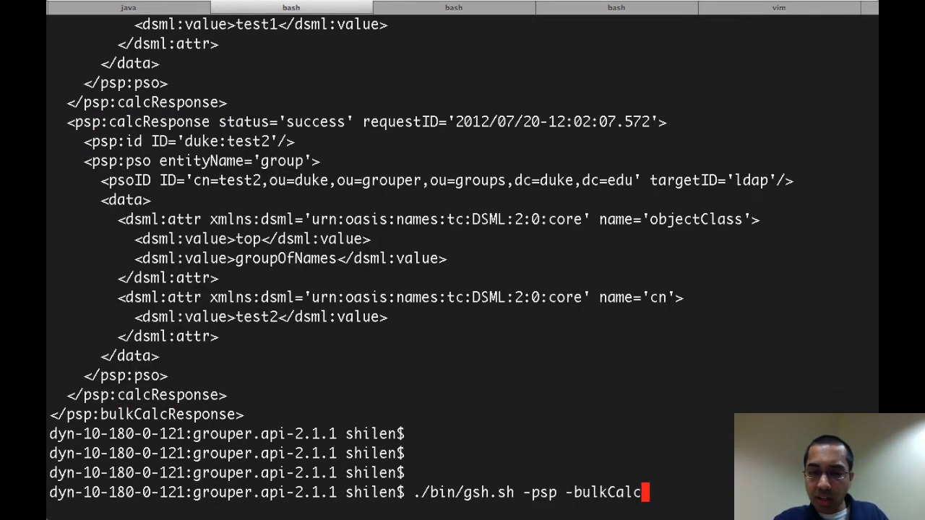
key("BackSpace")
key("BackSpace")
key("BackSpace")
key("BackSpace")
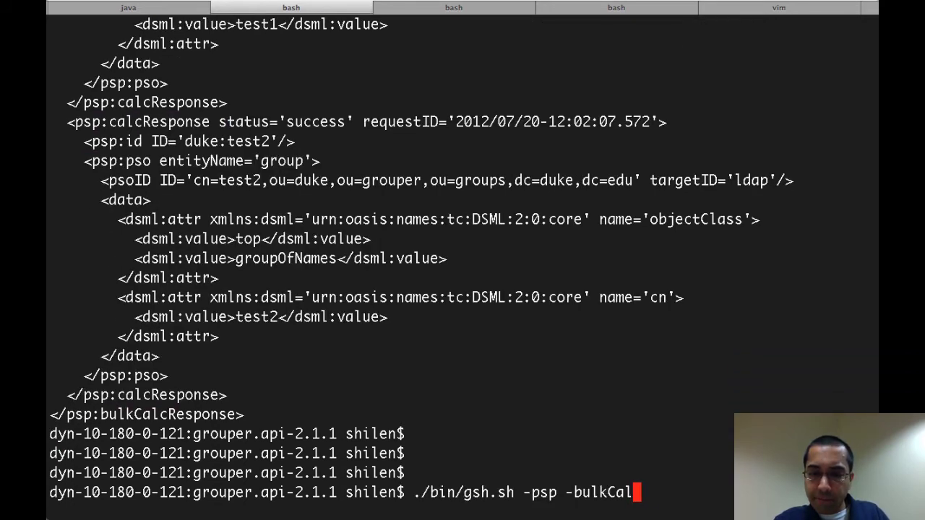
type("Diff")
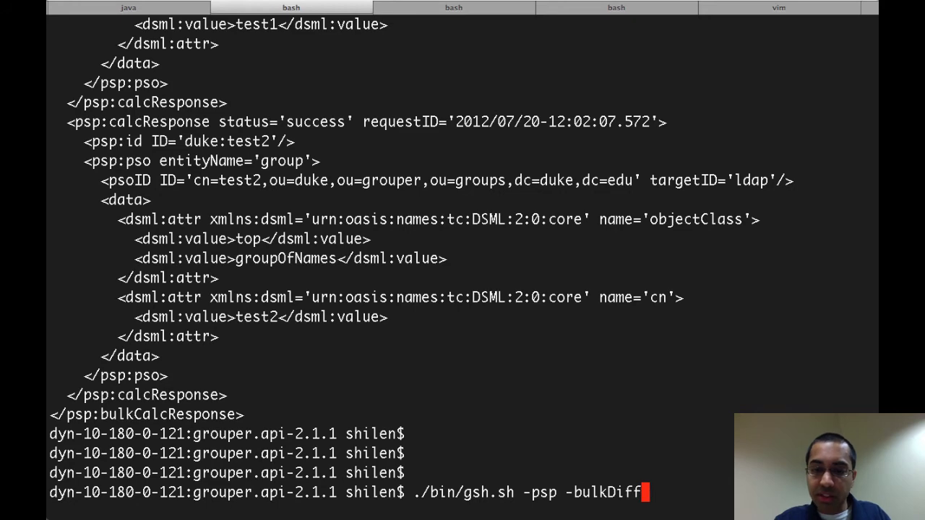
key("Return")
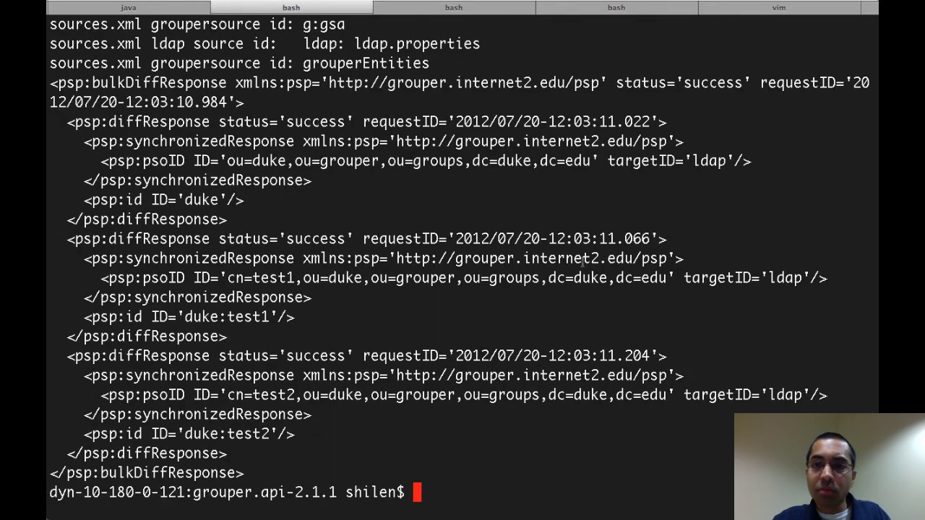
Check the bulkDiff response's overall status and the diff responses for duke, duke:test1 and duke:test2
left_click_drag(617, 84, 753, 84)
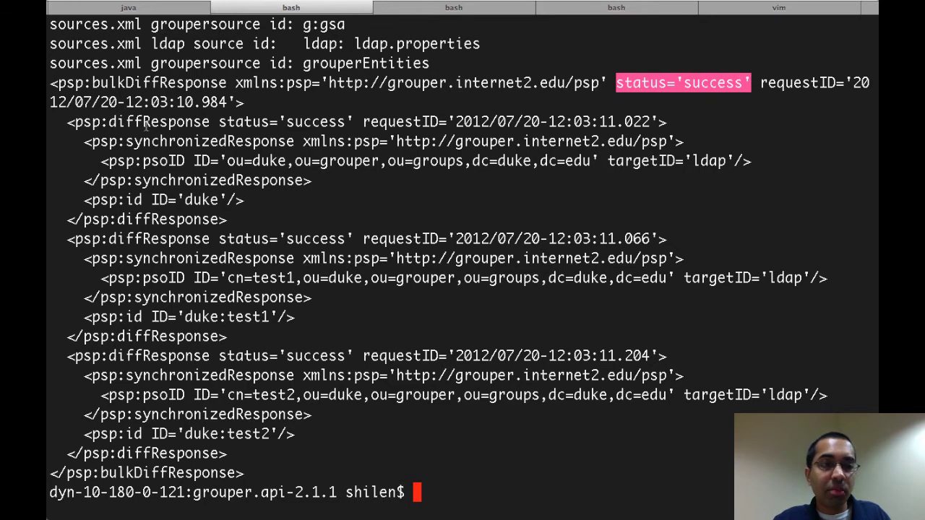
left_click(216, 223)
left_click_drag(246, 223, 52, 128)
left_click_drag(230, 337, 47, 248)
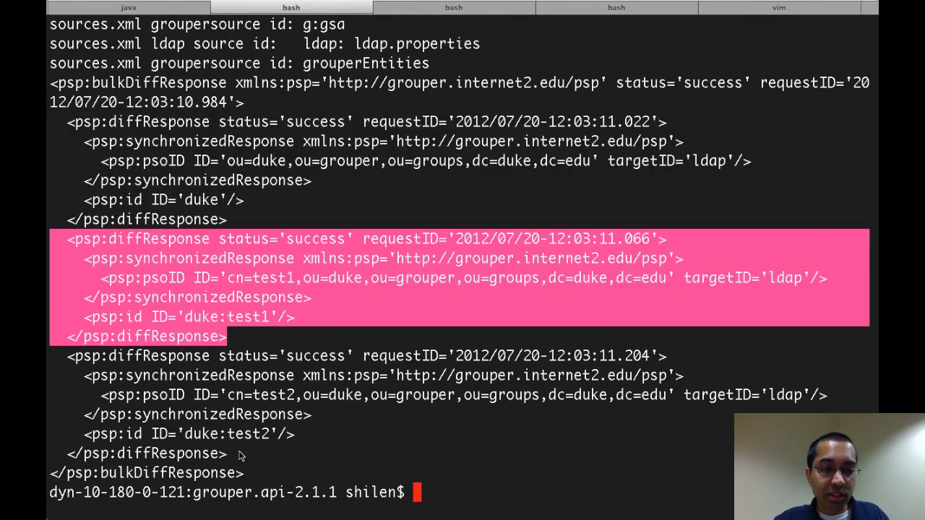
left_click_drag(230, 456, 50, 362)
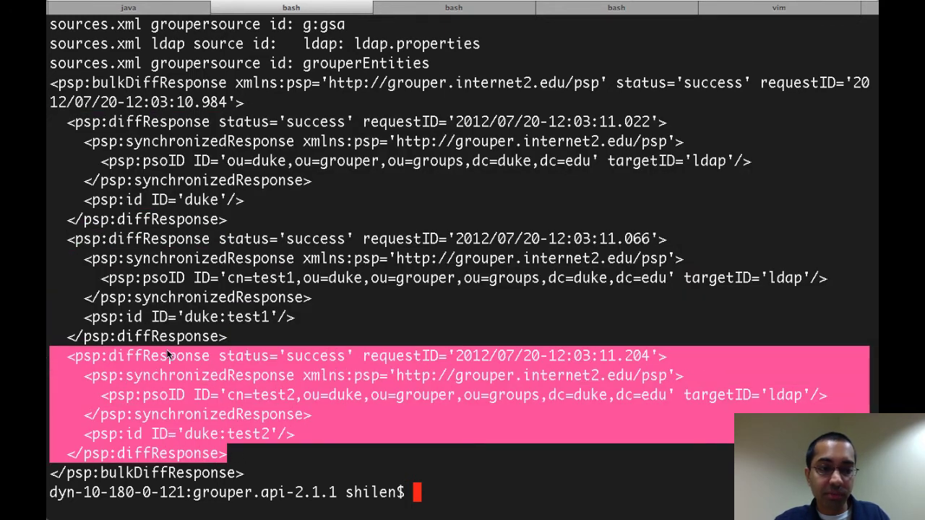
Run ./bin/gsh.sh -psp -bulkSync to synchronize all Grouper objects to LDAP
key("Return")
key("Return")
key("Return")
type("./bin/gsh.sh -psp -bulkDiff")
key("BackSpace")
key("BackSpace")
key("BackSpace")
key("BackSpace")
type("Sync")
key("Return")
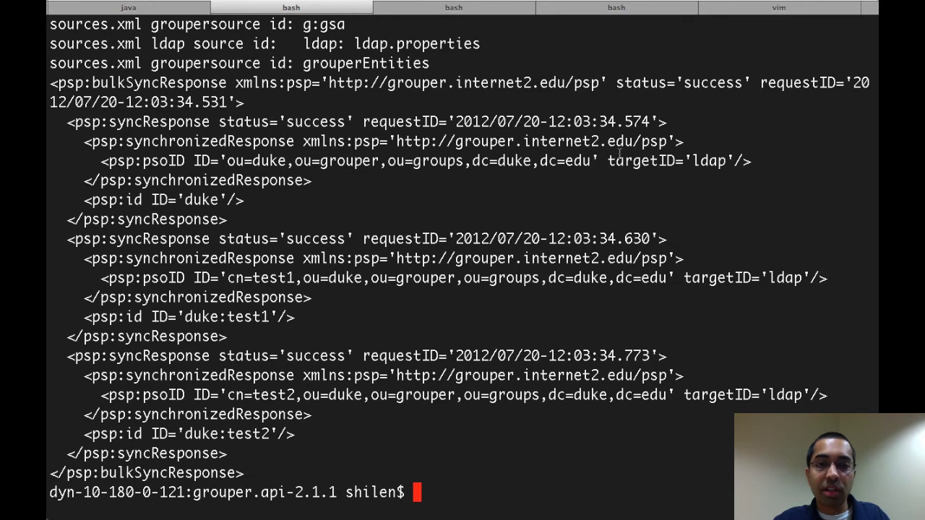
Check the bulkSync response's overall status and the individual sync responses, starting with duke and duke:test1
left_click_drag(616, 85, 753, 83)
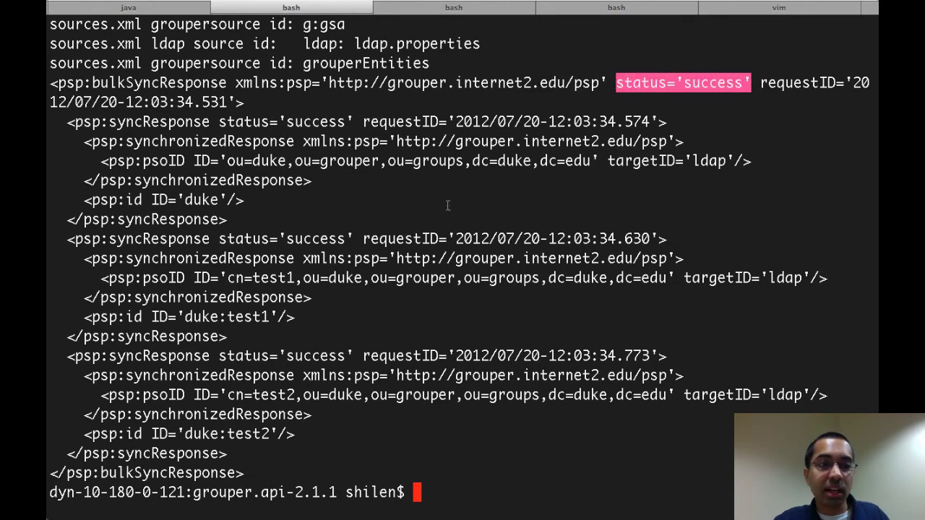
left_click_drag(246, 212, 49, 127)
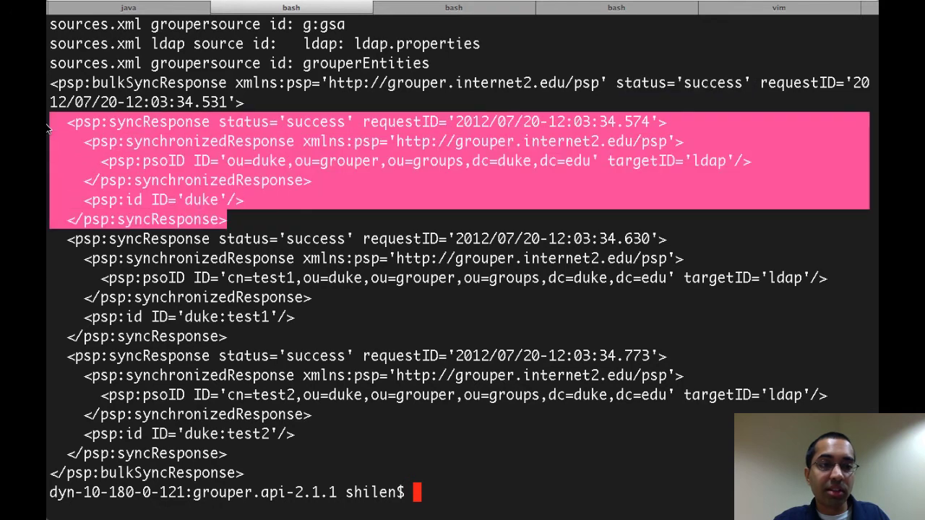
left_click_drag(228, 340, 50, 246)
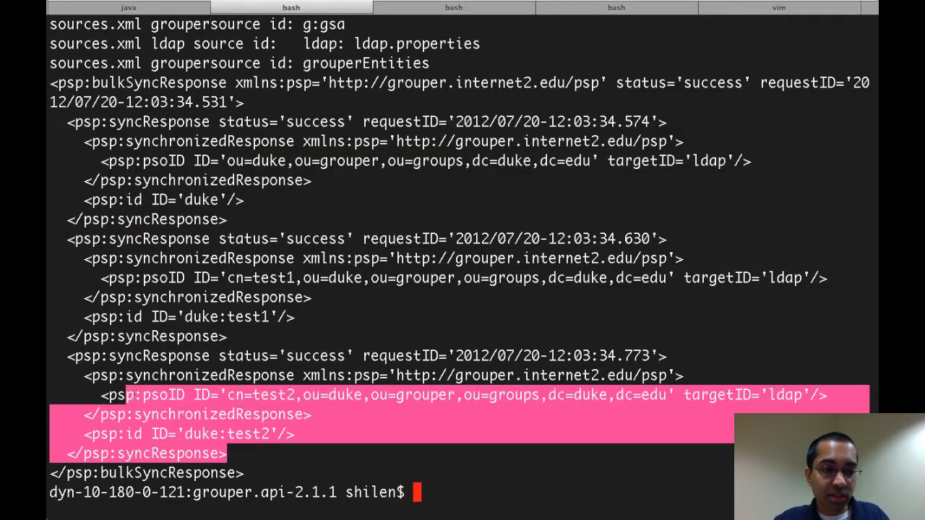